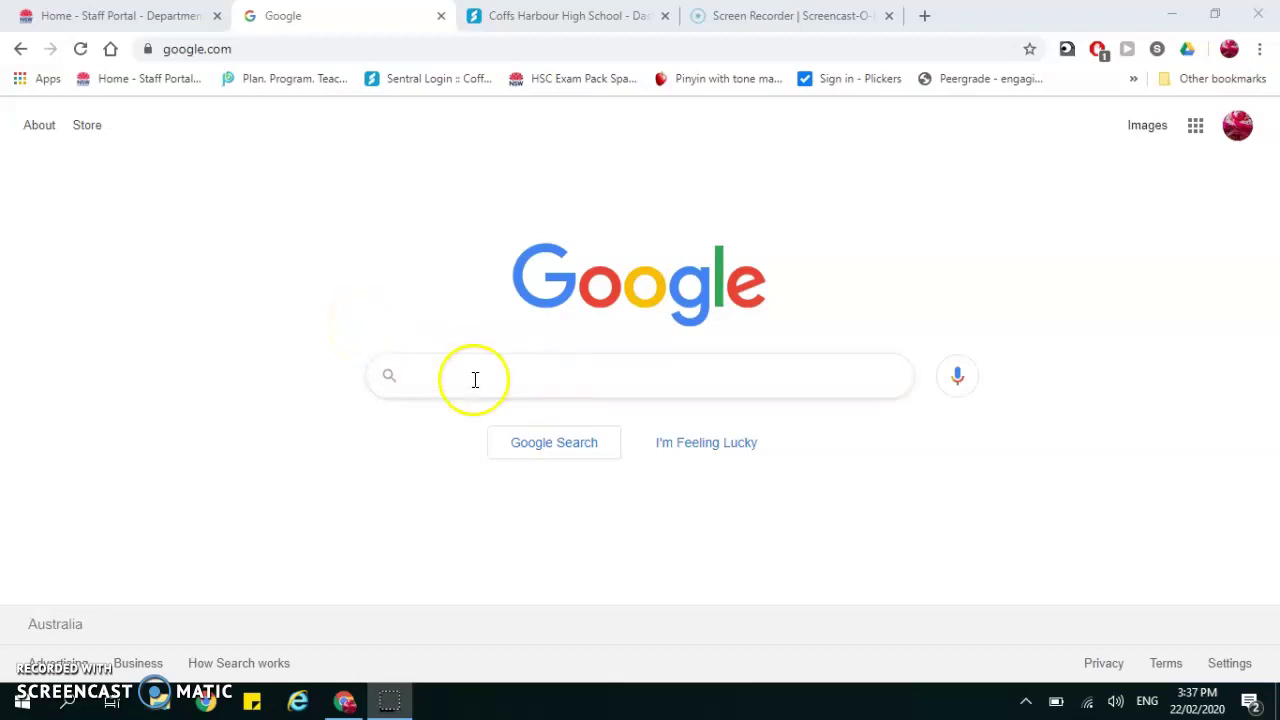
# Enter educationperfect.com in the Chrome address bar, fixing a typing slip
pyautogui.click(200, 48)
pyautogui.write('educati')
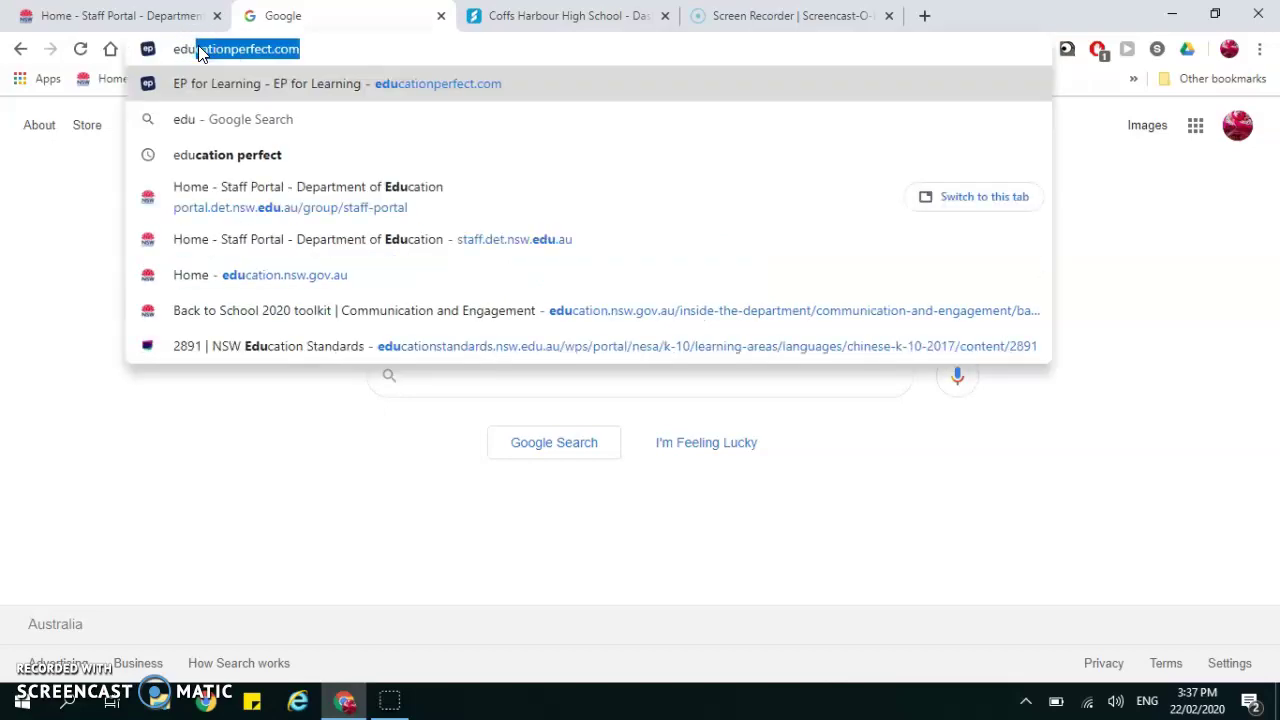
pyautogui.press('BackSpace')
pyautogui.press('BackSpace')
pyautogui.press('BackSpace')
pyautogui.write('ati')
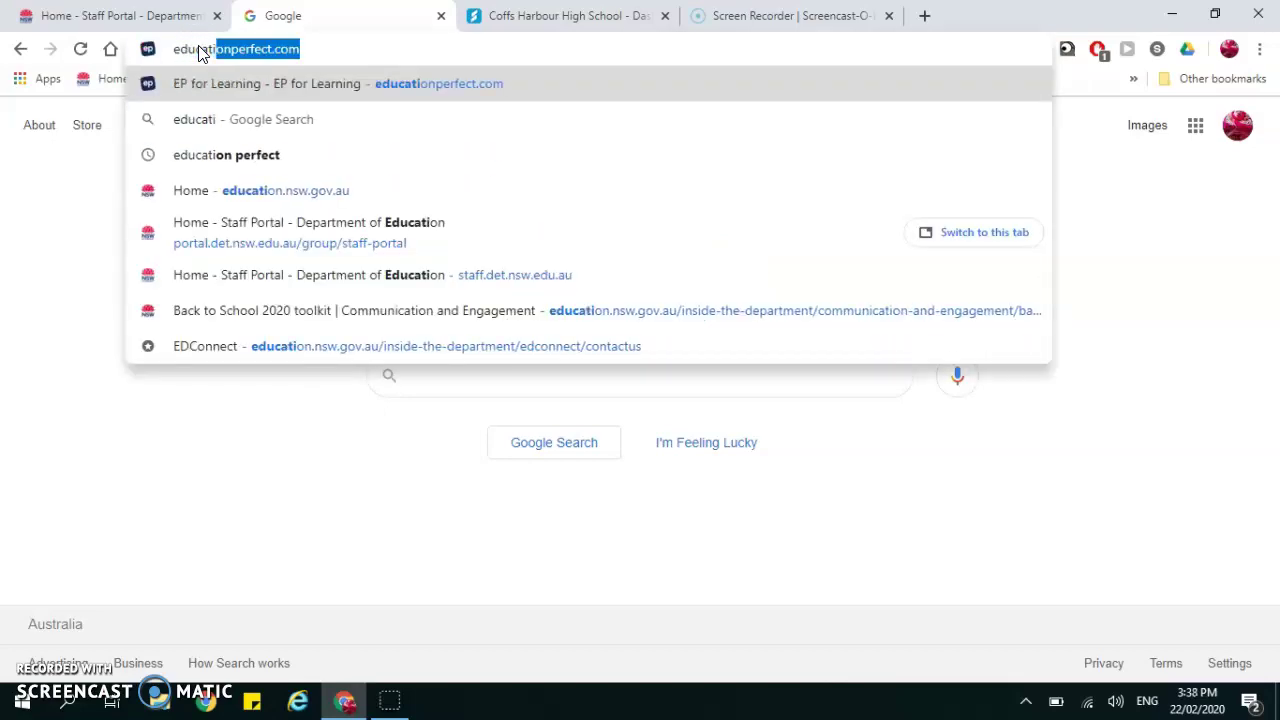
pyautogui.write('on')
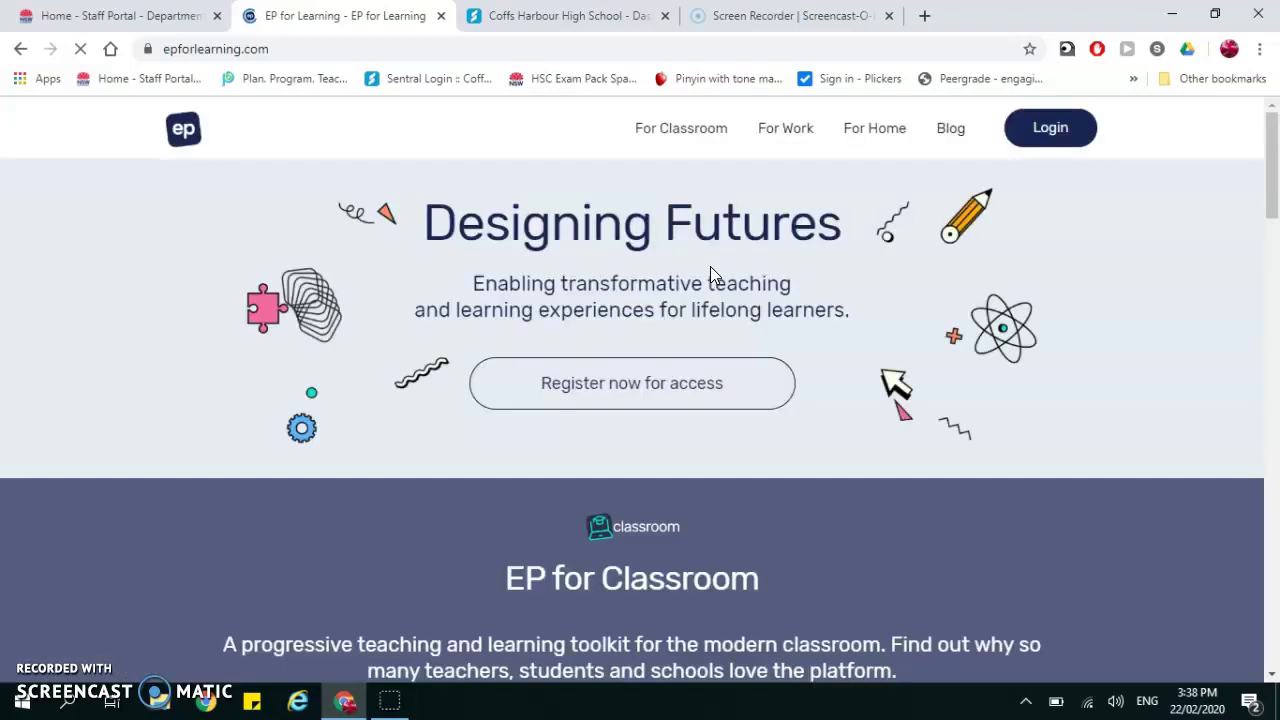
# Log in with the school code, student username and password, leaving Remember me unticked
pyautogui.click(1058, 133)
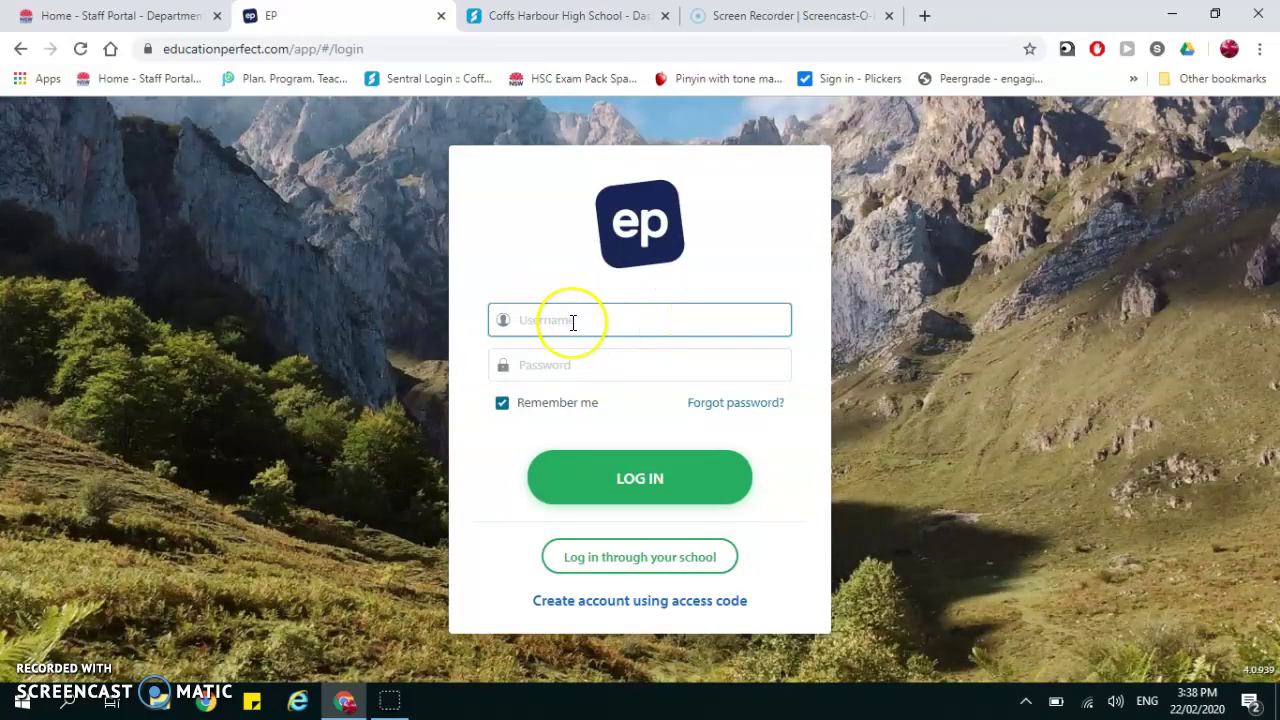
pyautogui.write('chhs')
pyautogui.write('johnstudent')
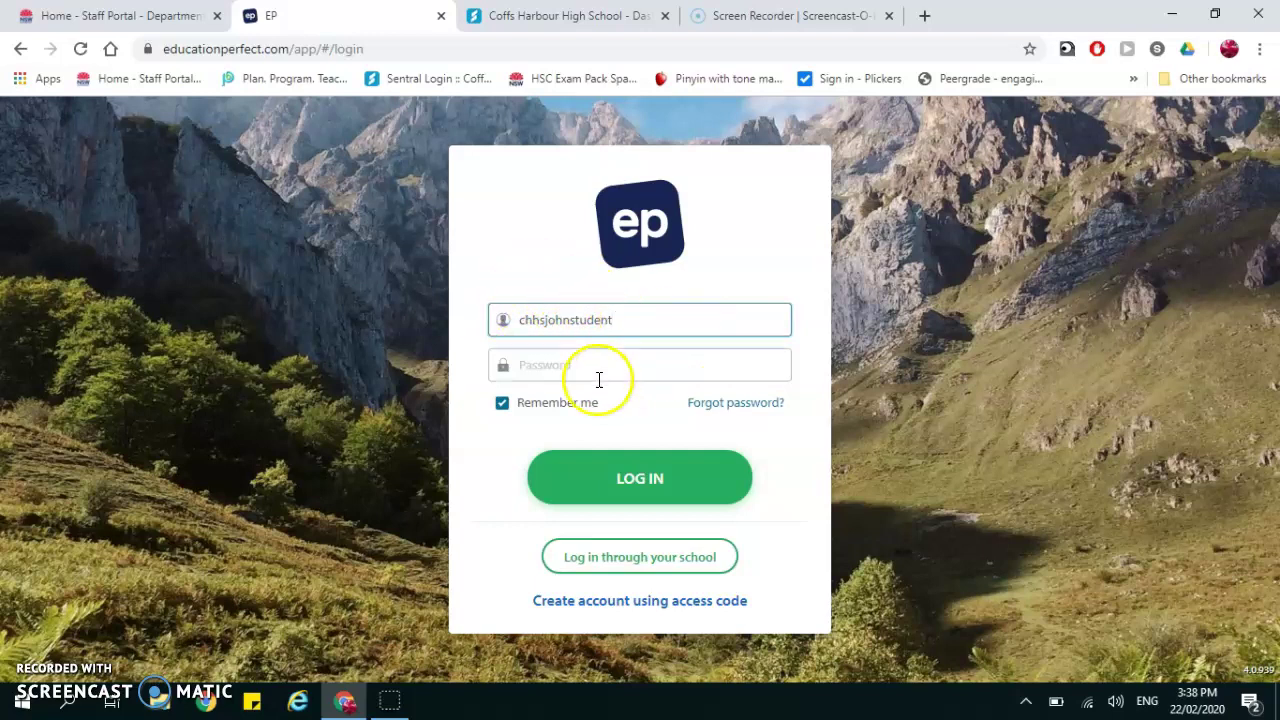
pyautogui.click(504, 406)
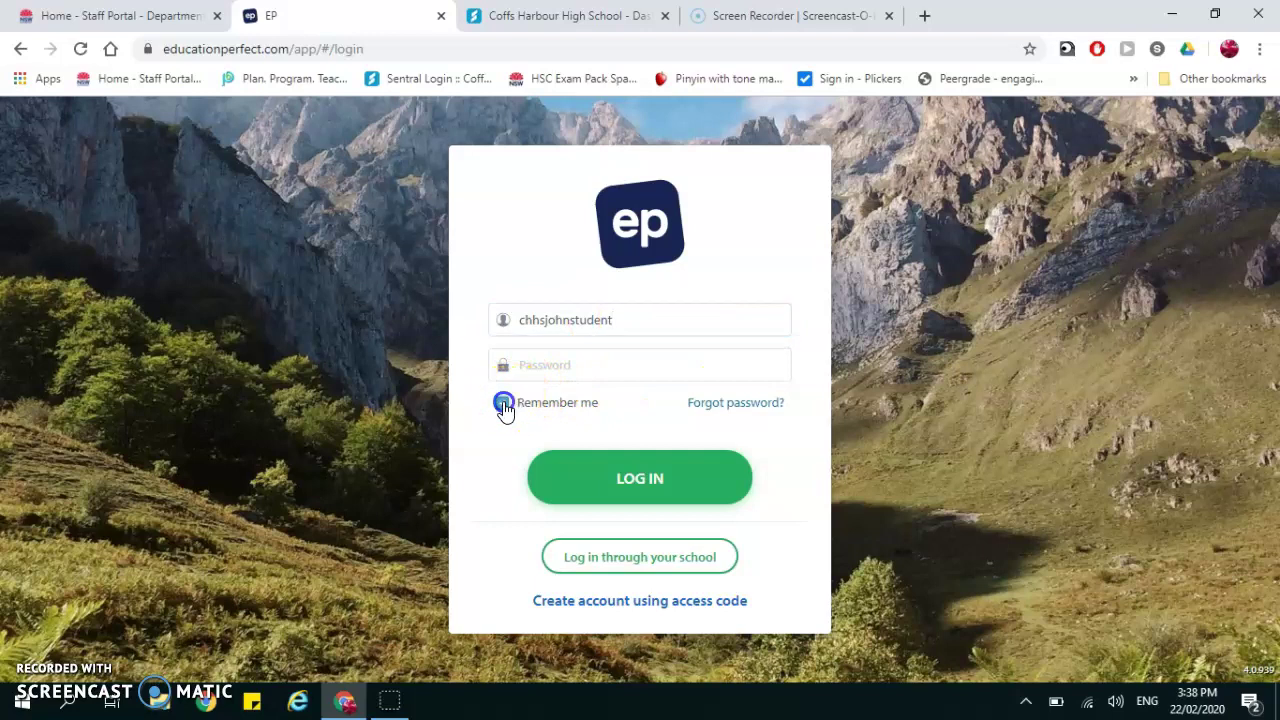
pyautogui.click(551, 366)
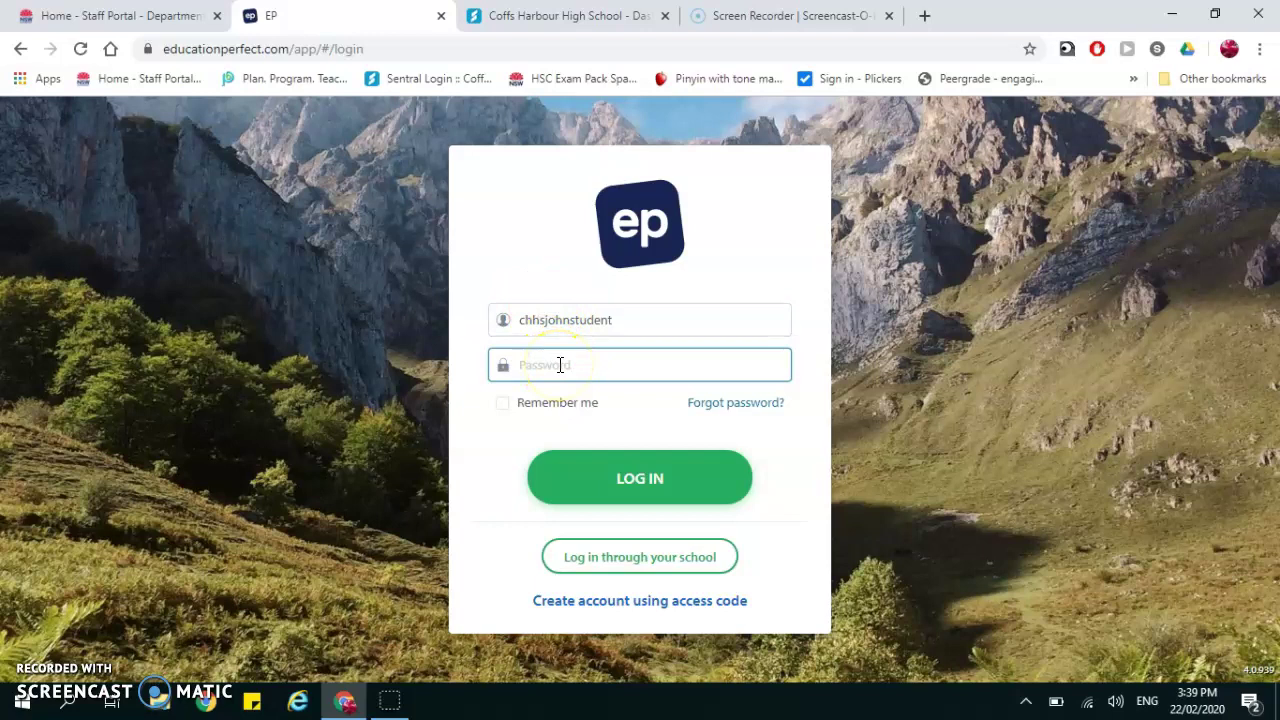
pyautogui.write('•')
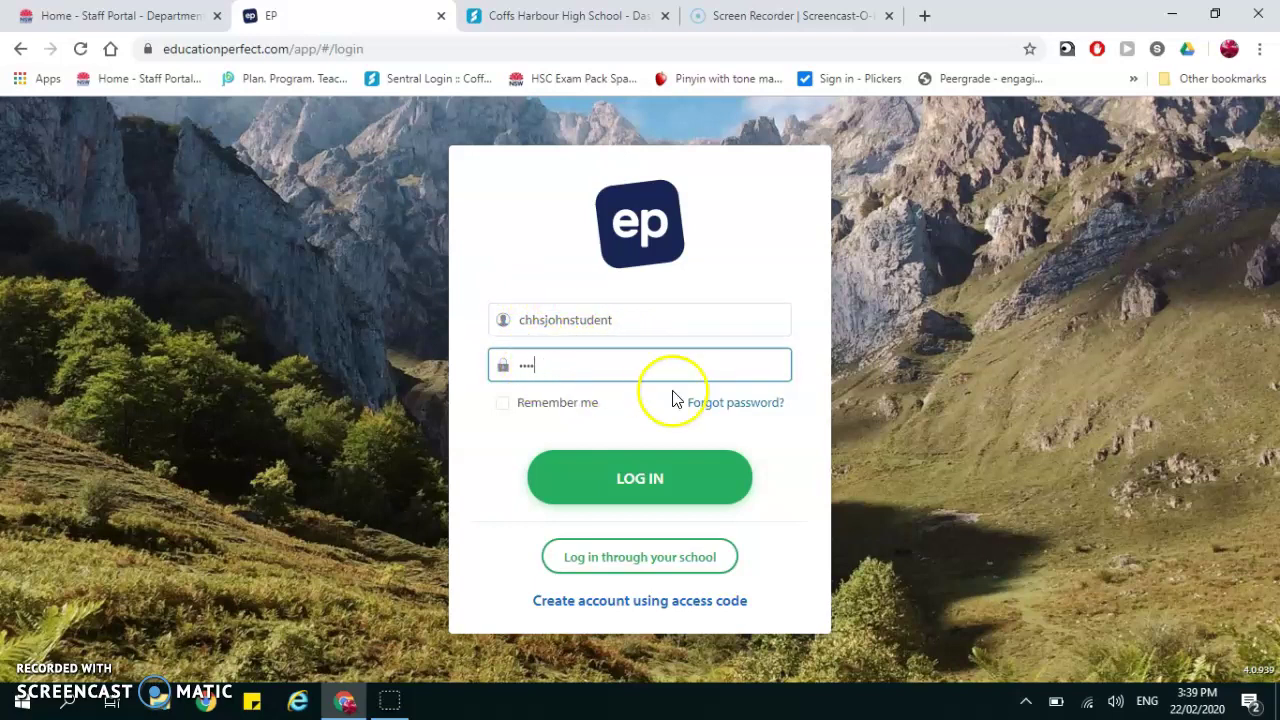
pyautogui.click(638, 474)
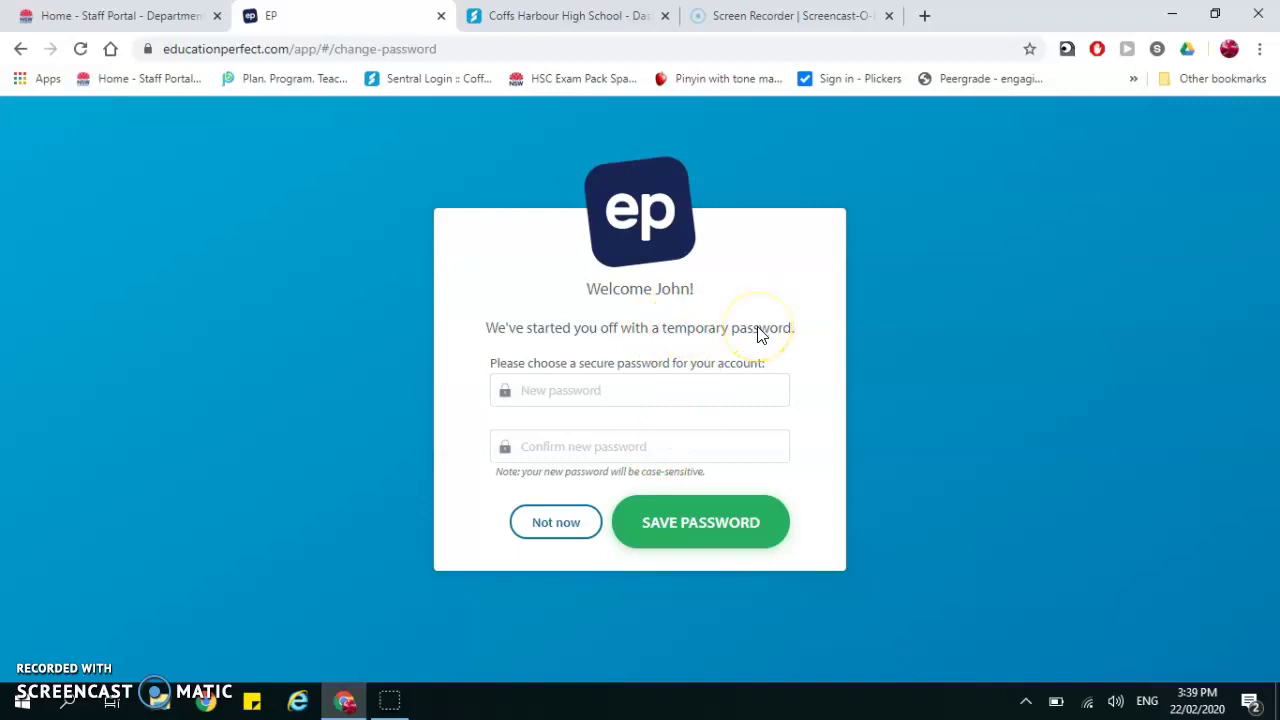
# Decline replacing the temporary password by choosing Not now and confirming
pyautogui.click(577, 386)
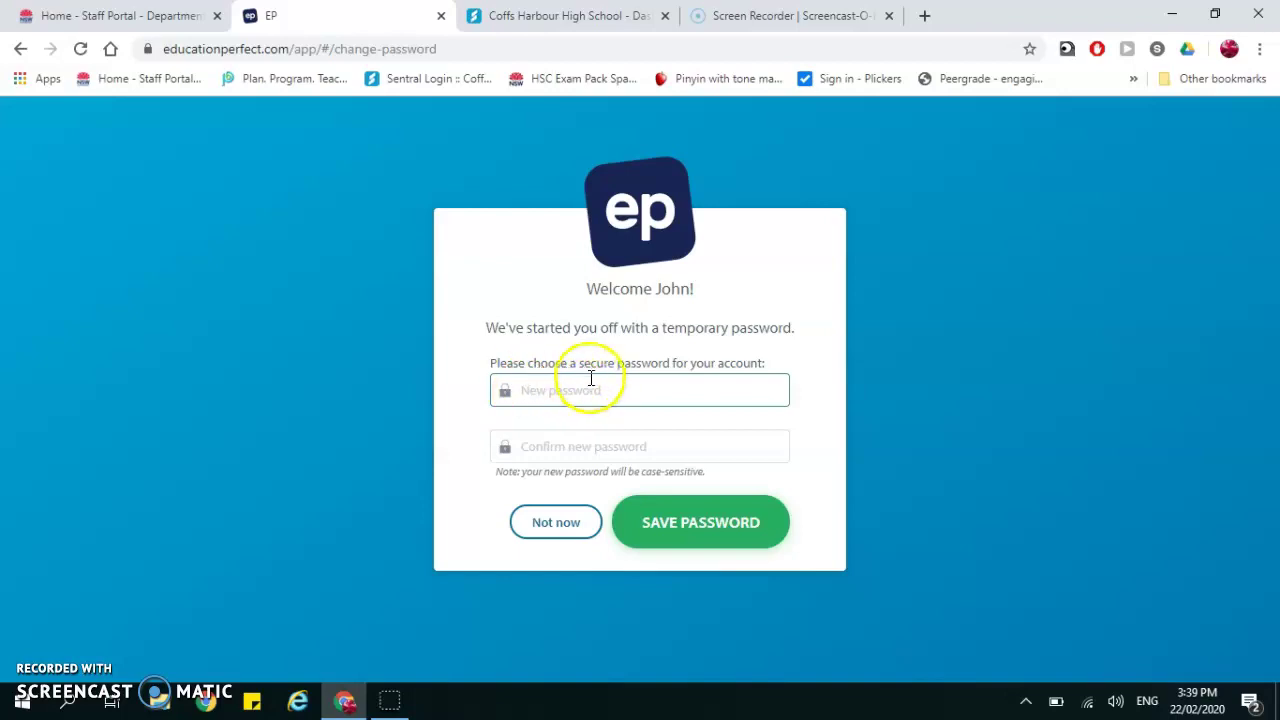
pyautogui.click(557, 523)
pyautogui.click(558, 522)
pyautogui.click(697, 346)
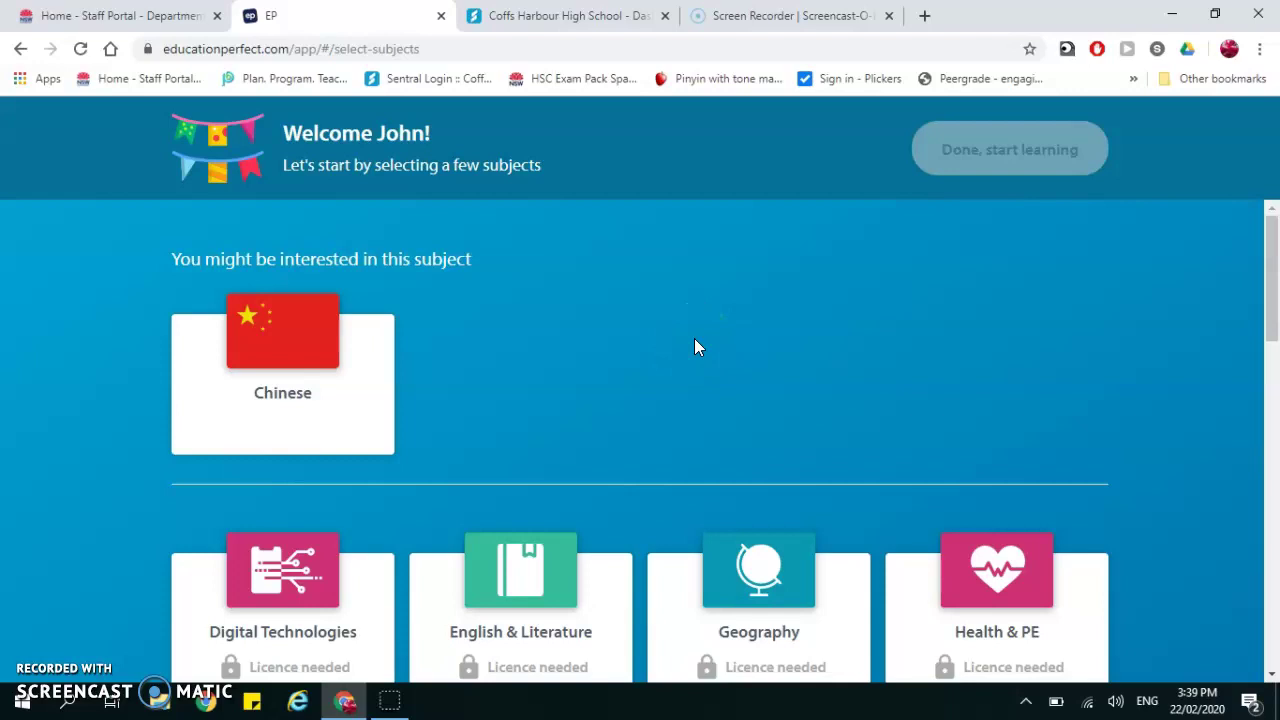
# Attempt to add English & Literature, then dismiss the unlicensed subject notice
pyautogui.scroll(-3, 694, 340)
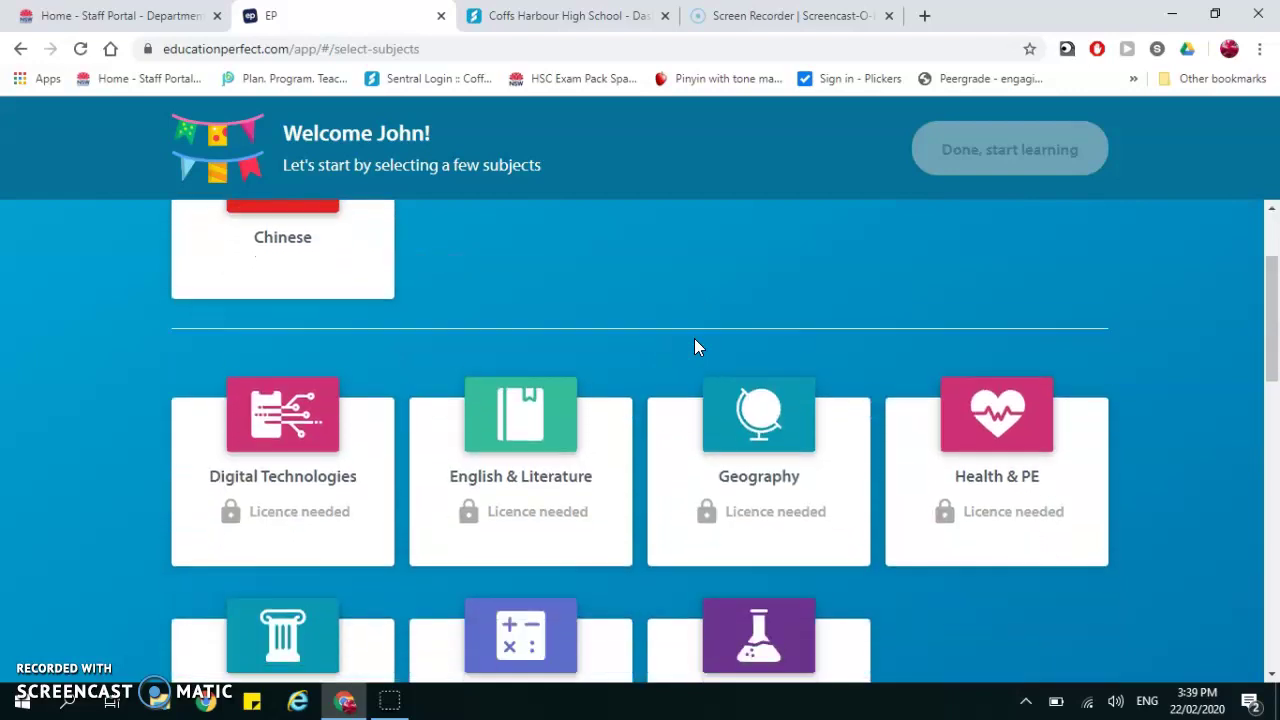
pyautogui.click(348, 338)
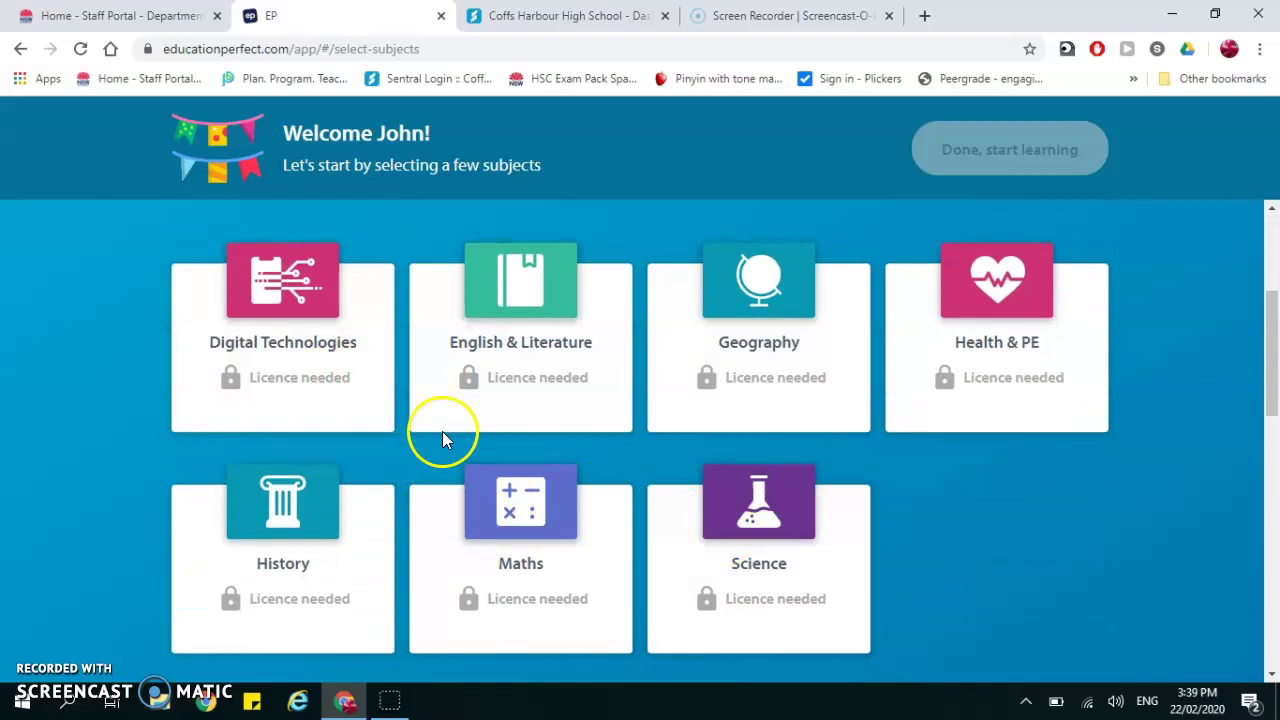
pyautogui.click(499, 363)
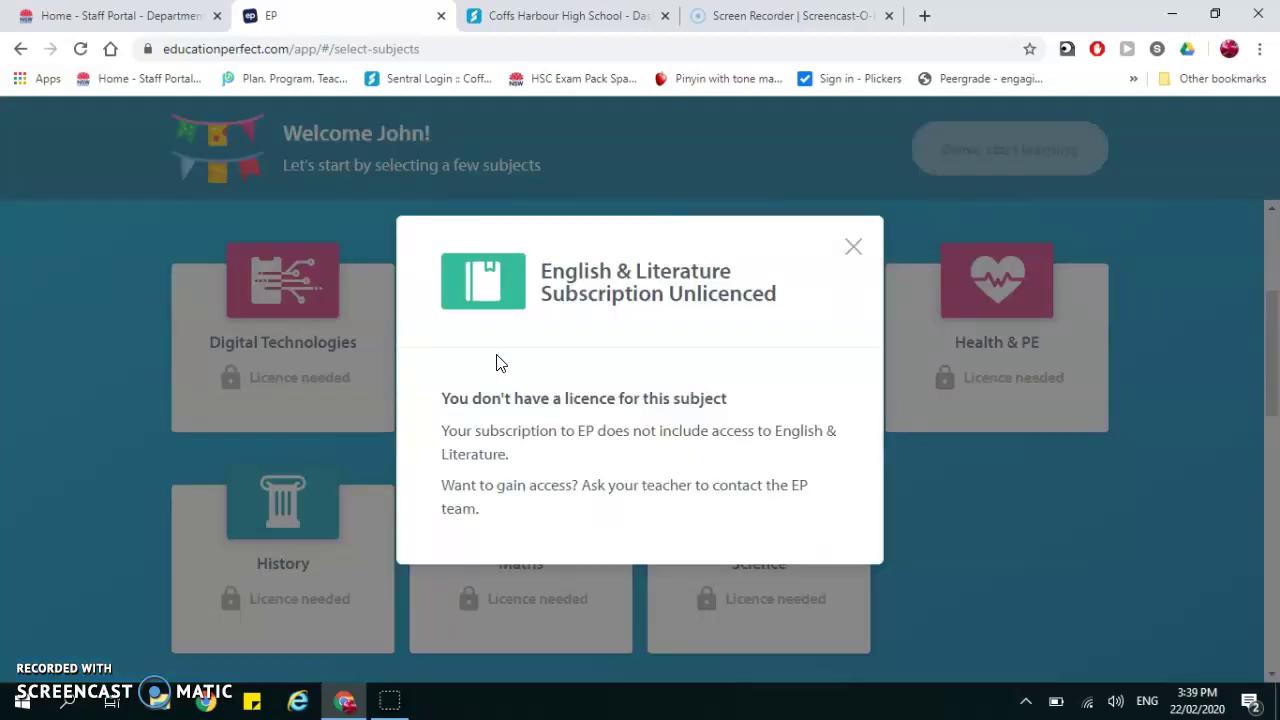
pyautogui.click(849, 250)
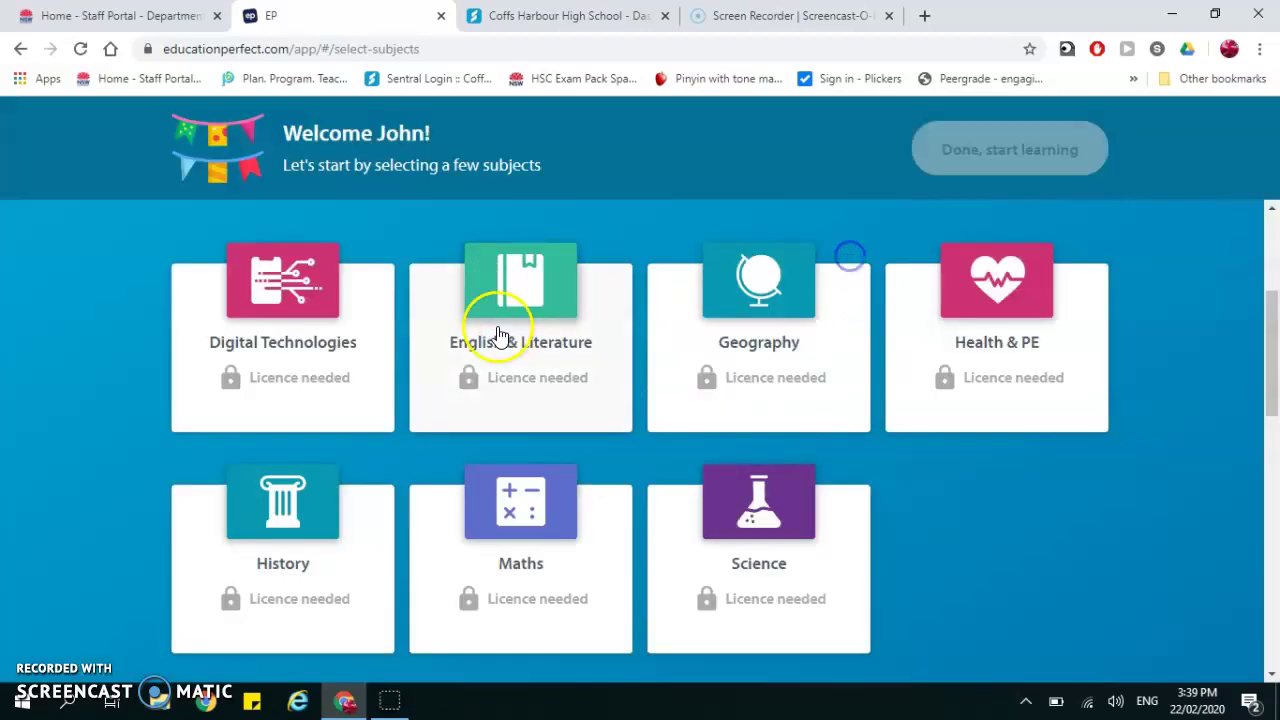
pyautogui.scroll(3, 497, 334)
# Select Chinese as the study subject and finish with Done, start learning
pyautogui.click(318, 365)
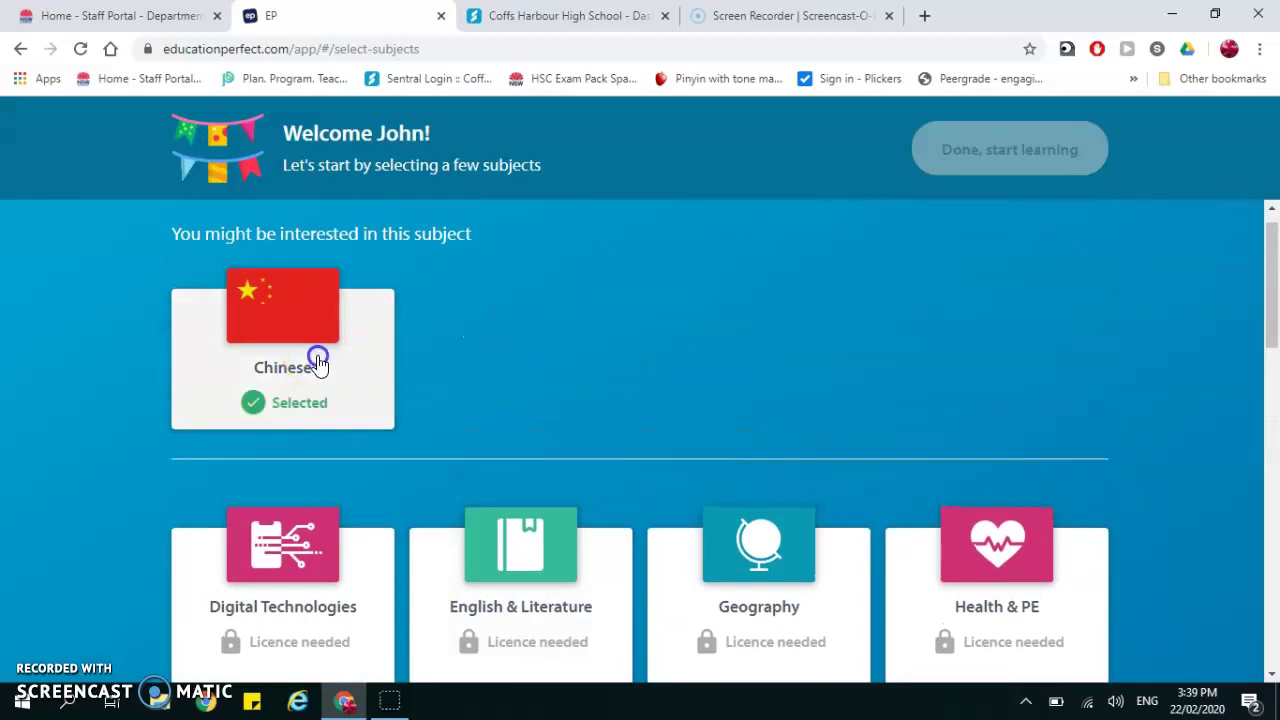
pyautogui.click(1034, 149)
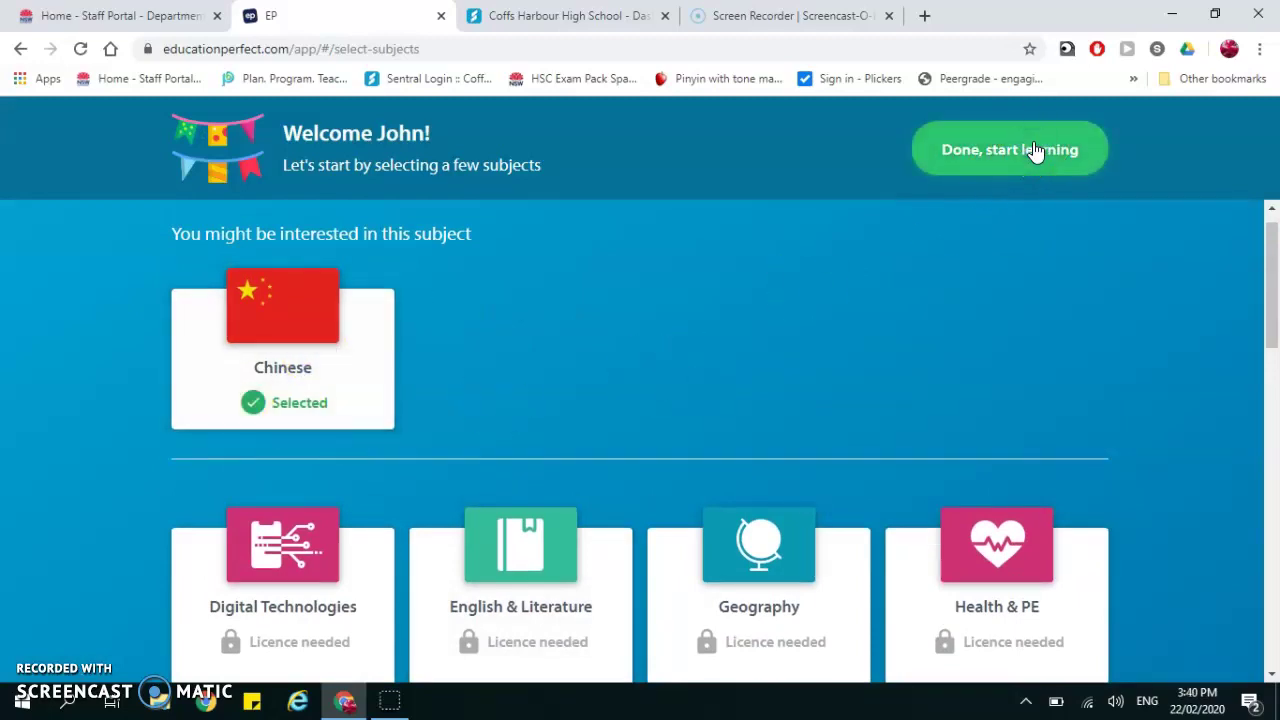
pyautogui.click(917, 218)
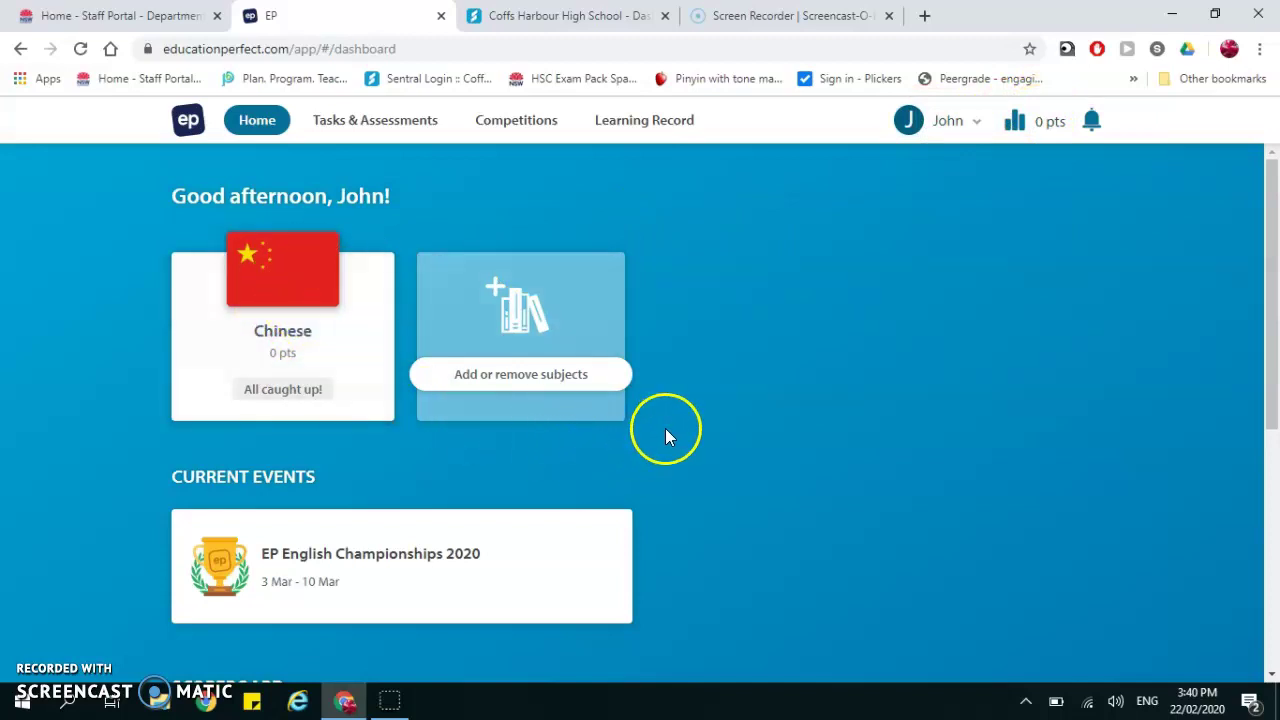
# Check Tasks & Assessments, return to Home, and open the Chinese subject card
pyautogui.scroll(-3, 665, 428)
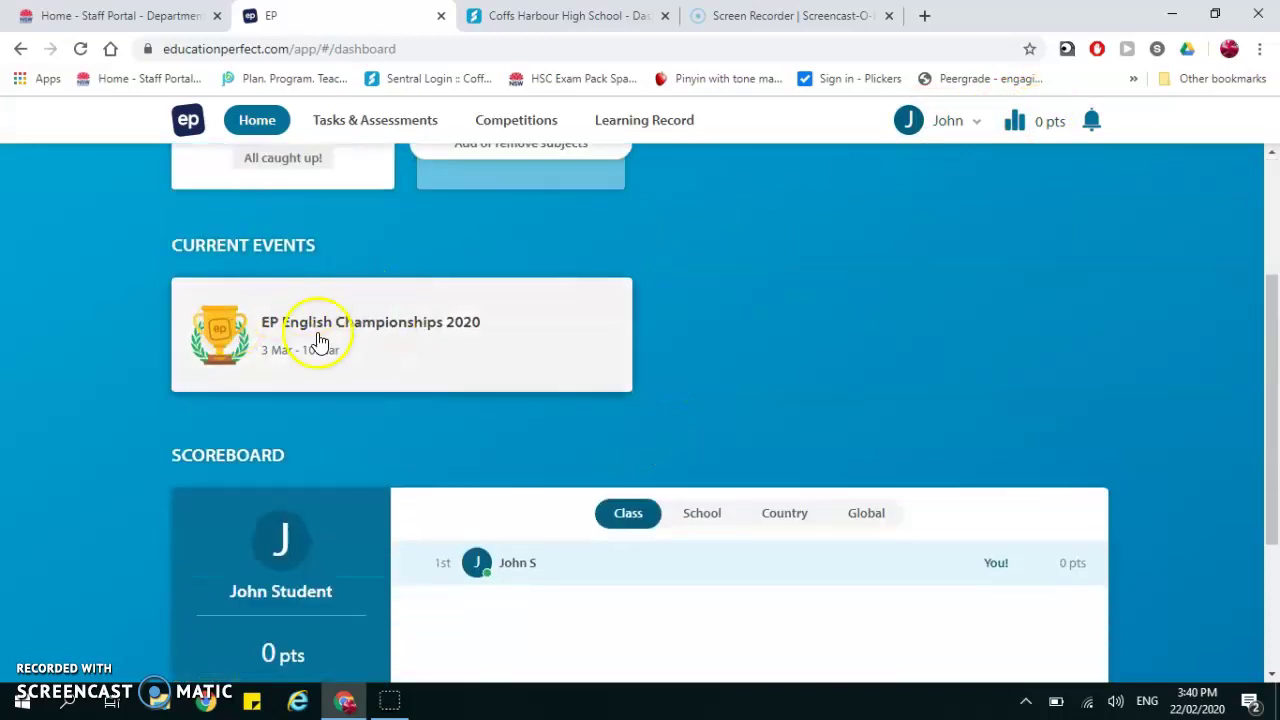
pyautogui.scroll(-2, 763, 346)
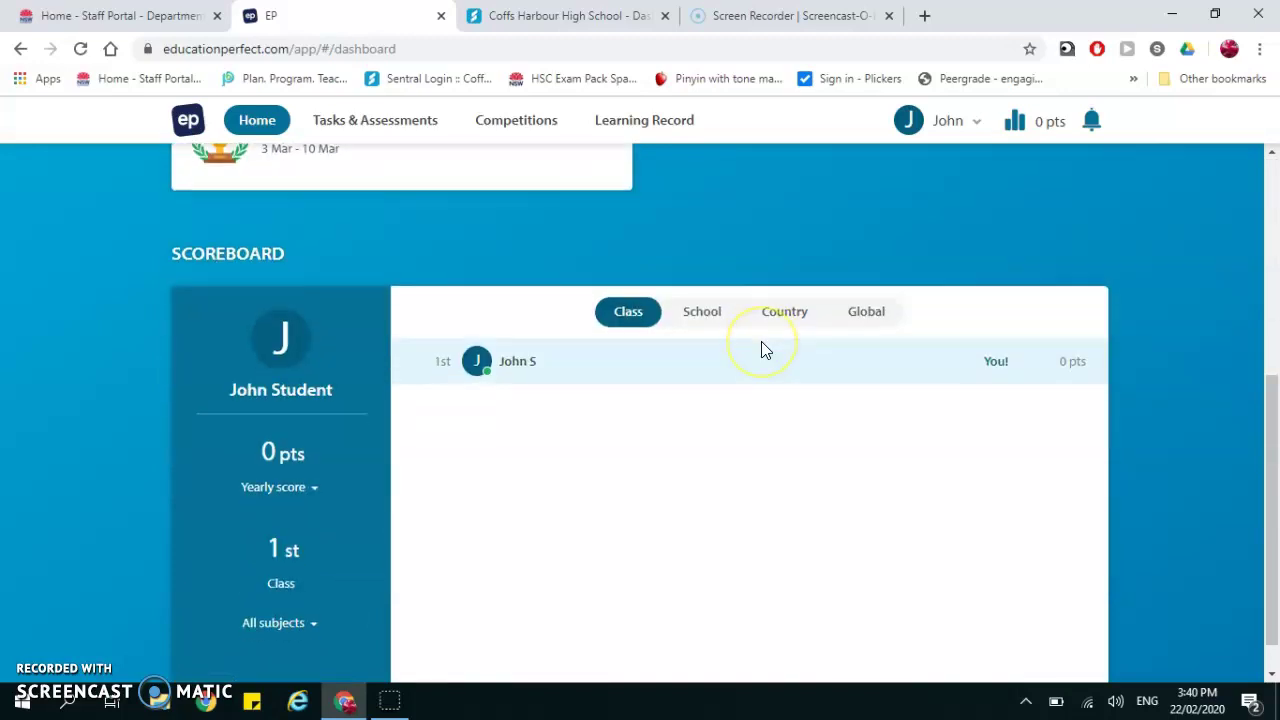
pyautogui.scroll(1, 854, 233)
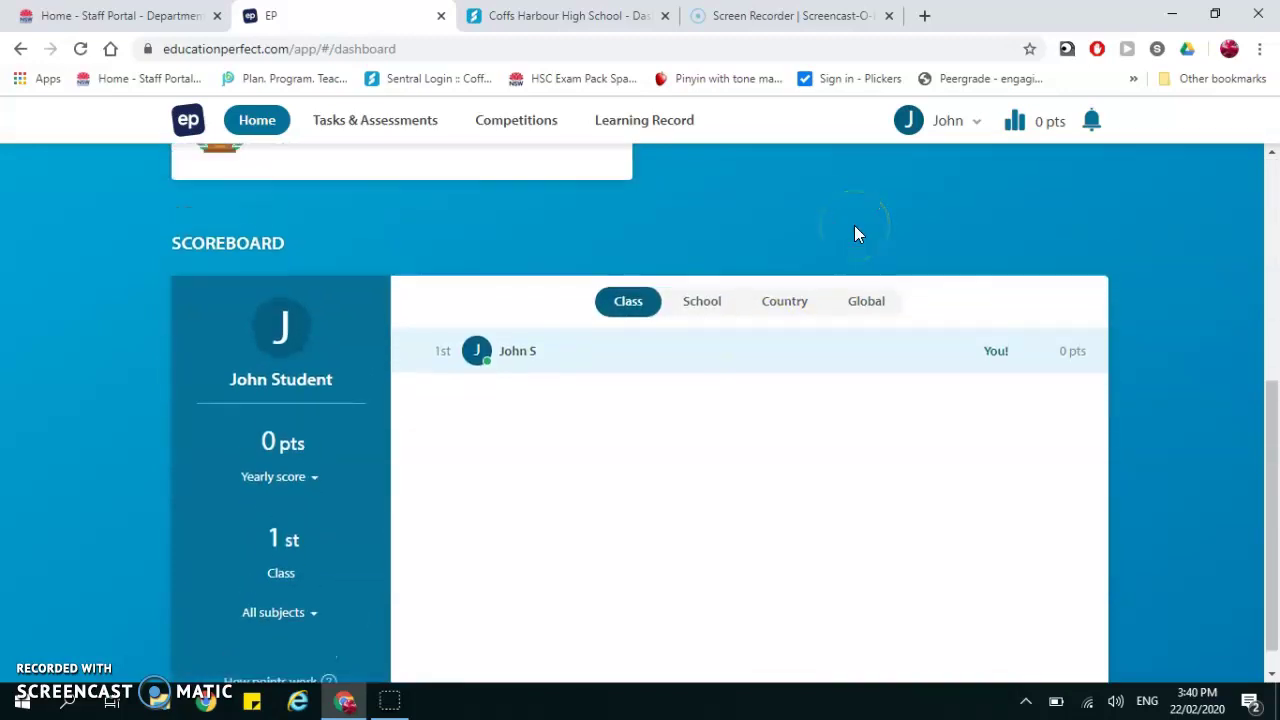
pyautogui.scroll(4, 854, 233)
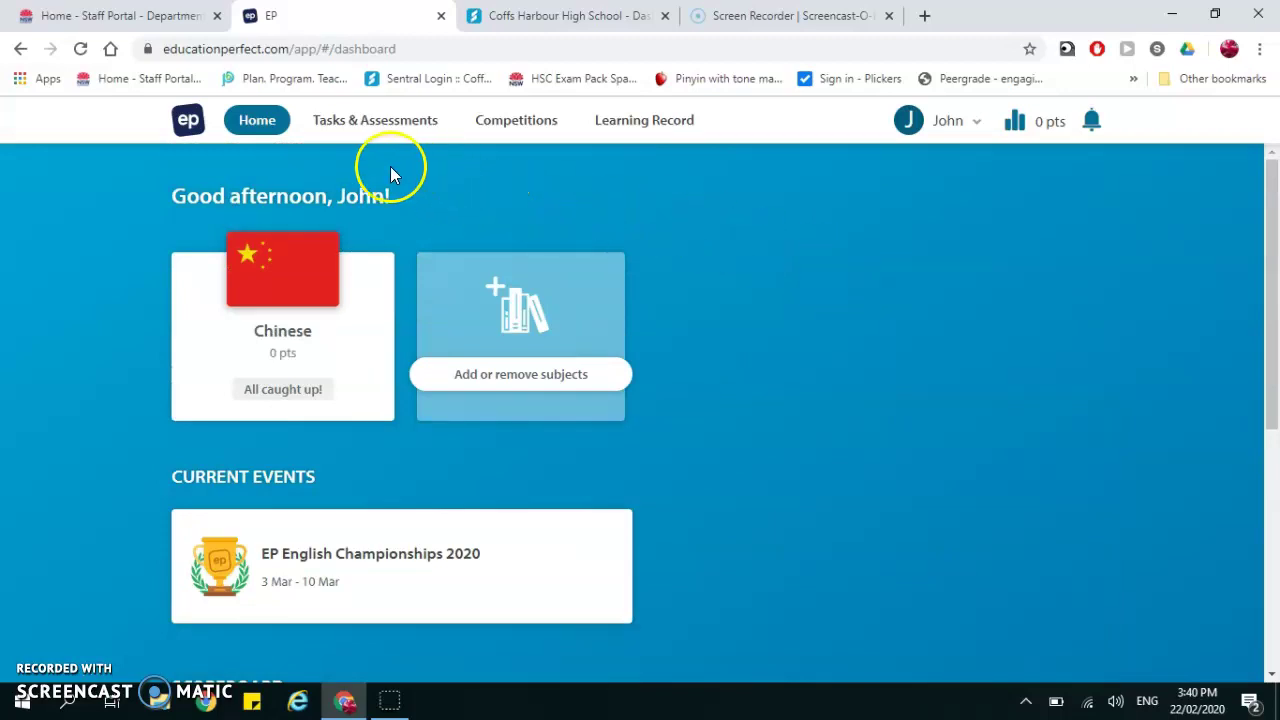
pyautogui.click(375, 130)
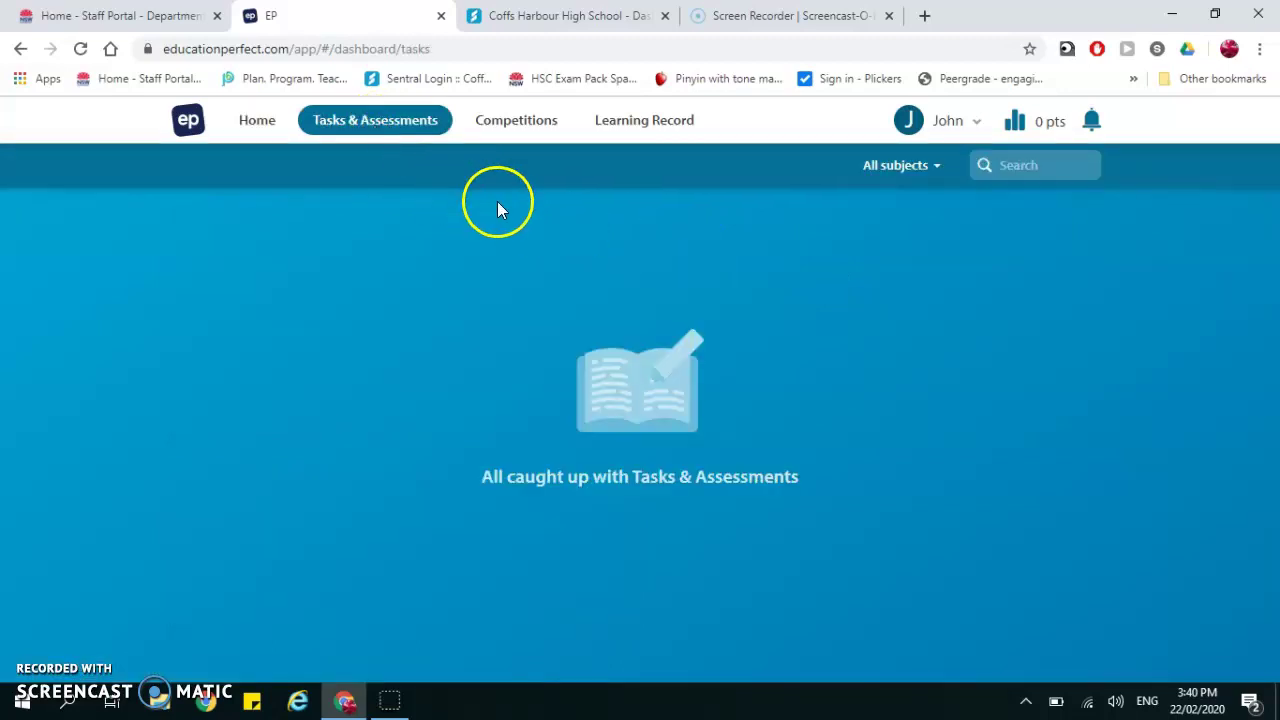
pyautogui.click(259, 127)
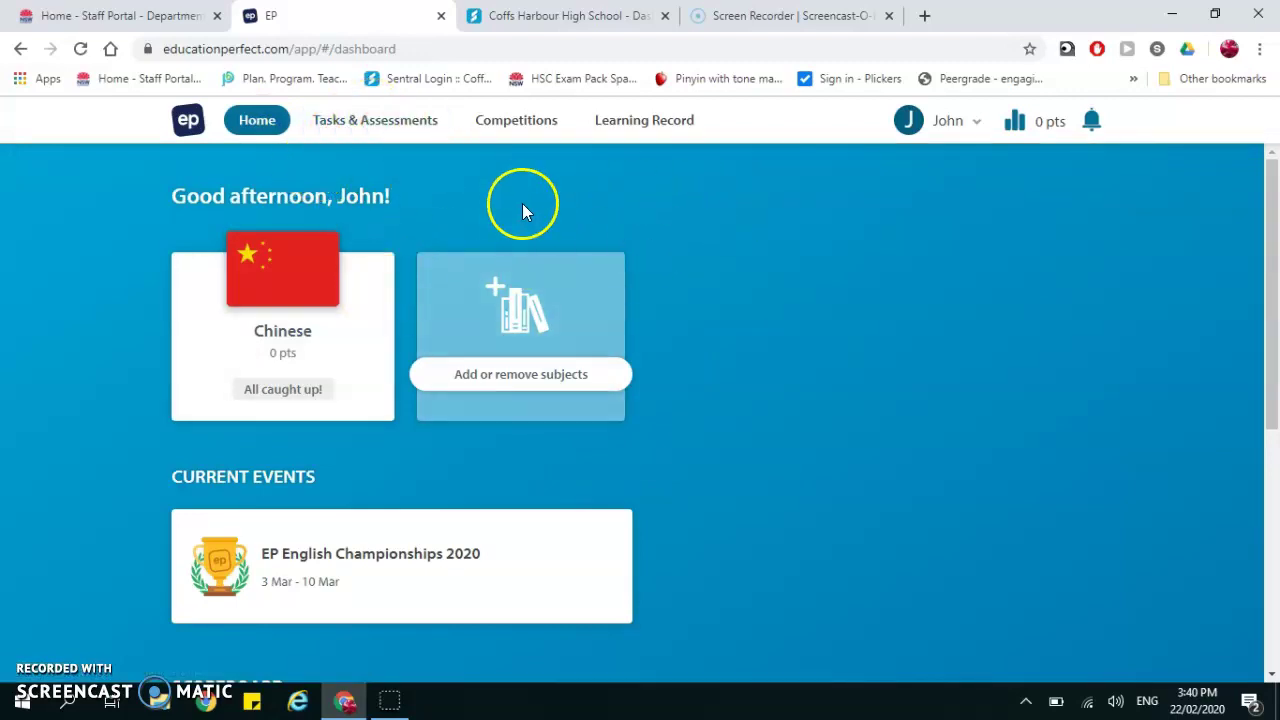
pyautogui.click(322, 328)
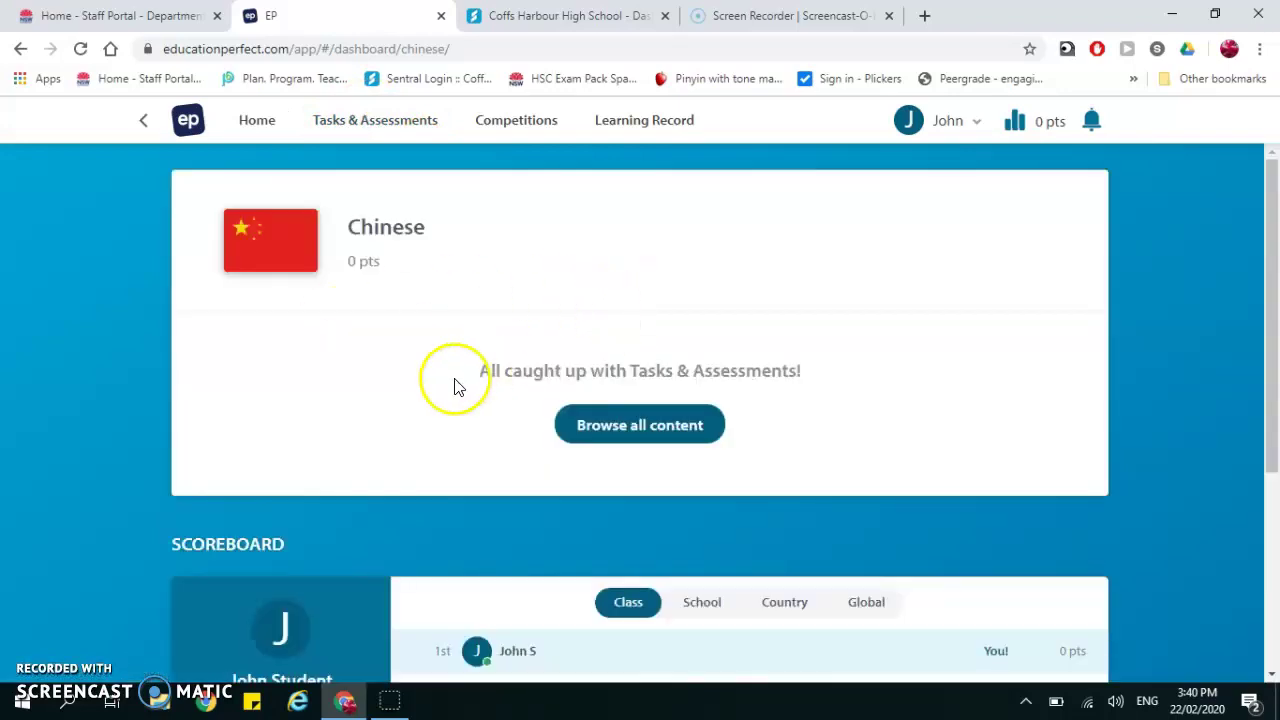
# Search all Chinese content for 'numbers' and open the Numbers 01-10 list
pyautogui.click(683, 424)
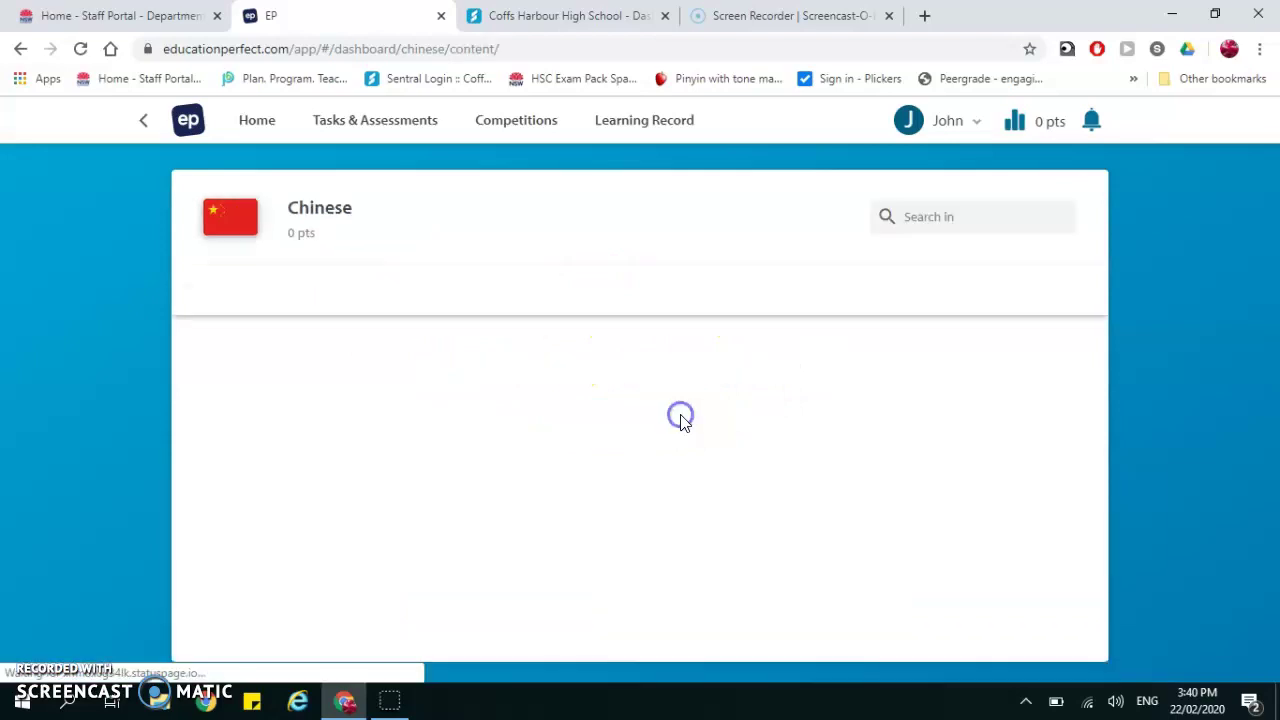
pyautogui.click(933, 217)
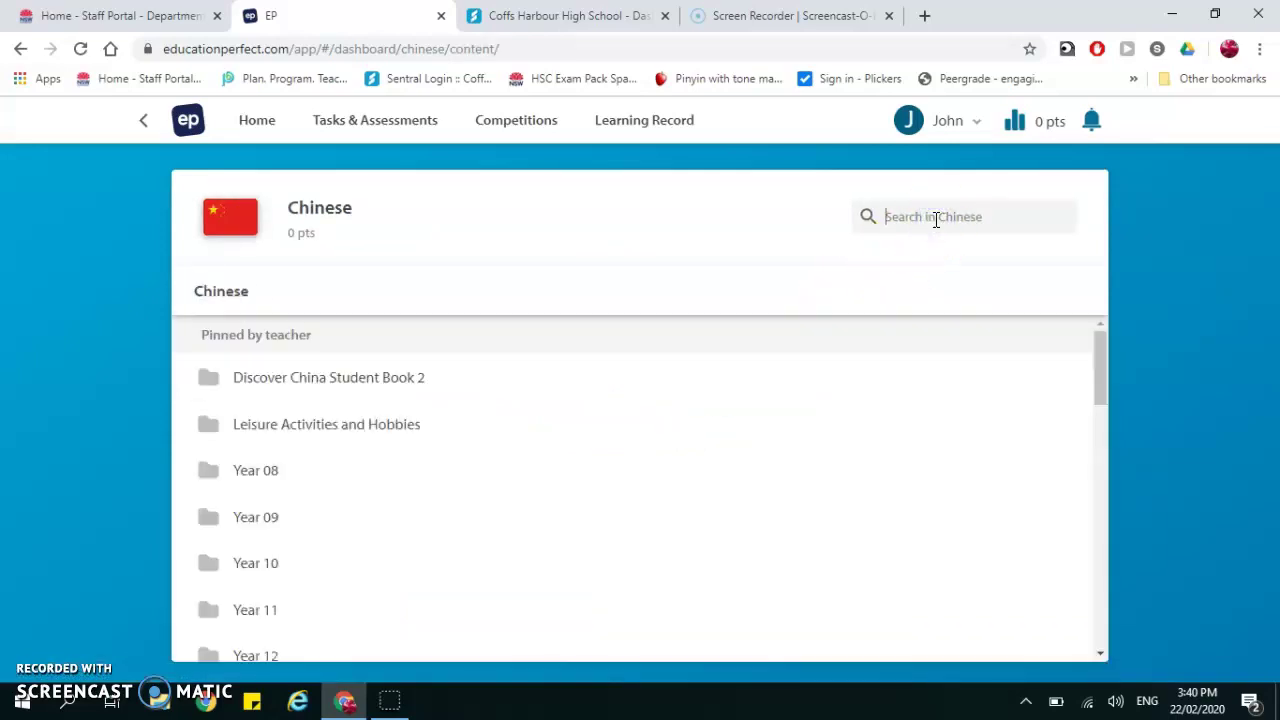
pyautogui.write('numbers')
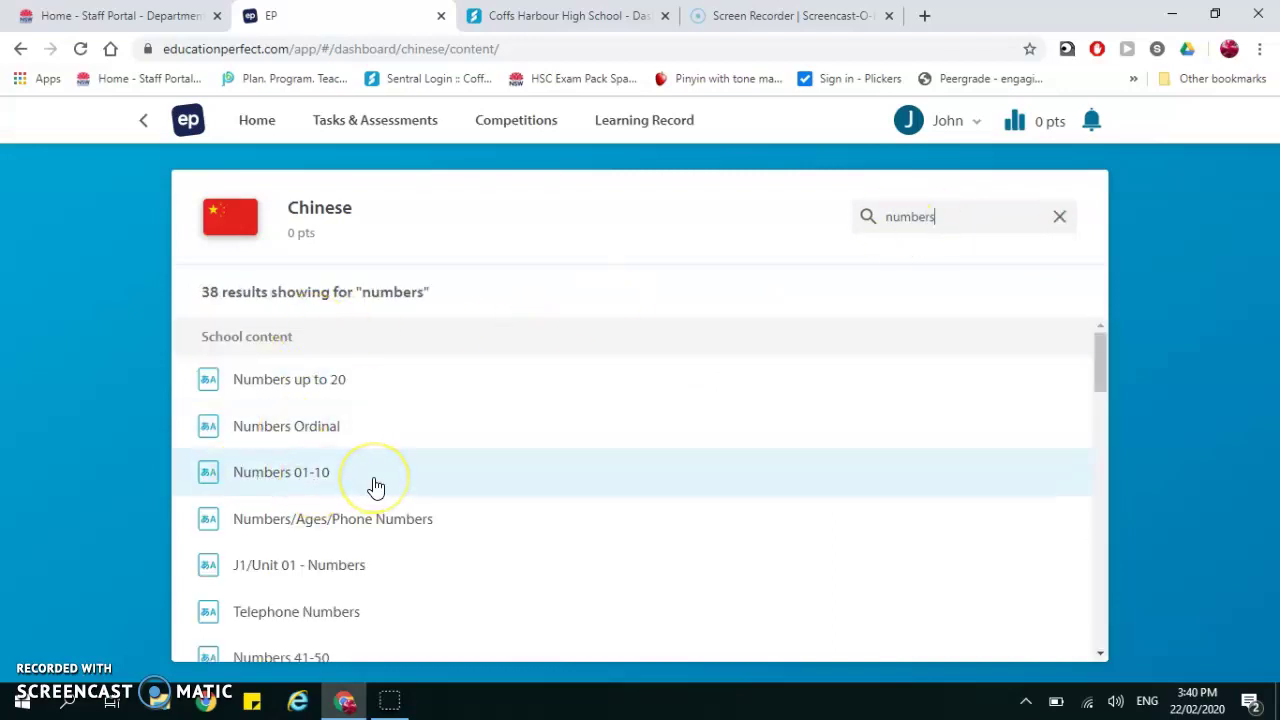
pyautogui.click(336, 478)
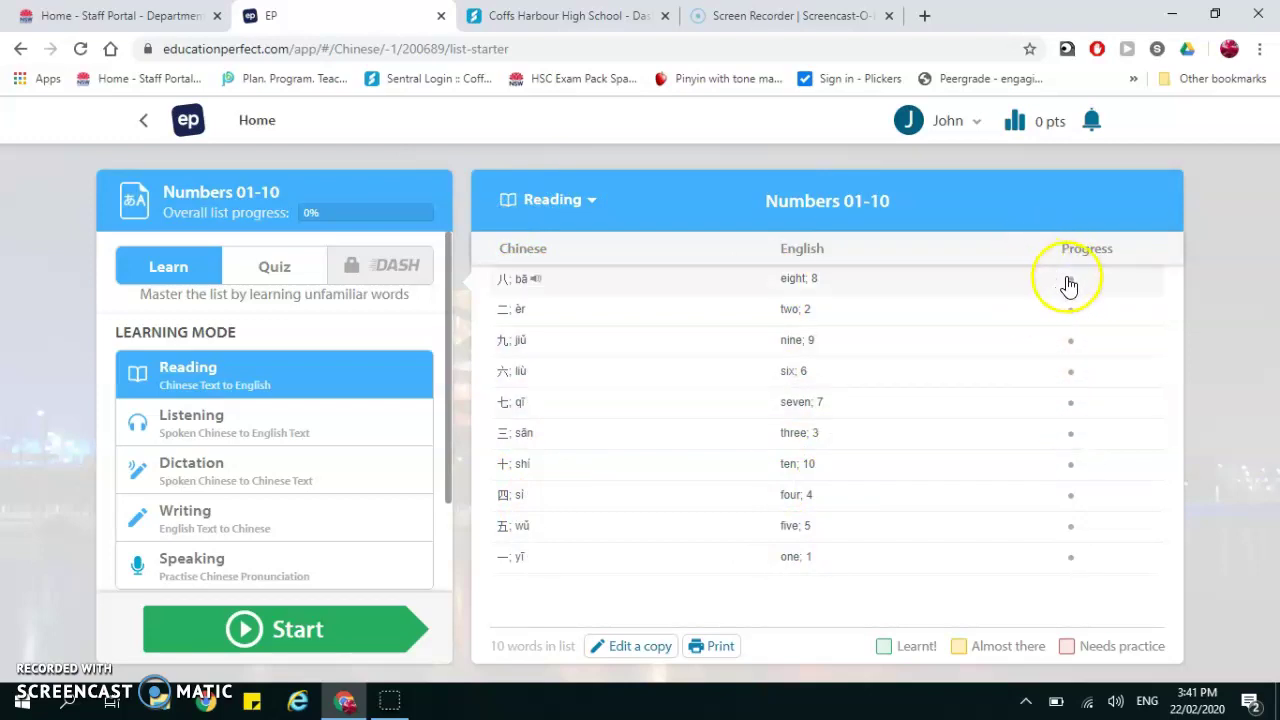
# Show the first word's progress legend, from Not yet learnt to 3 months mastered
pyautogui.moveTo(1069, 286)
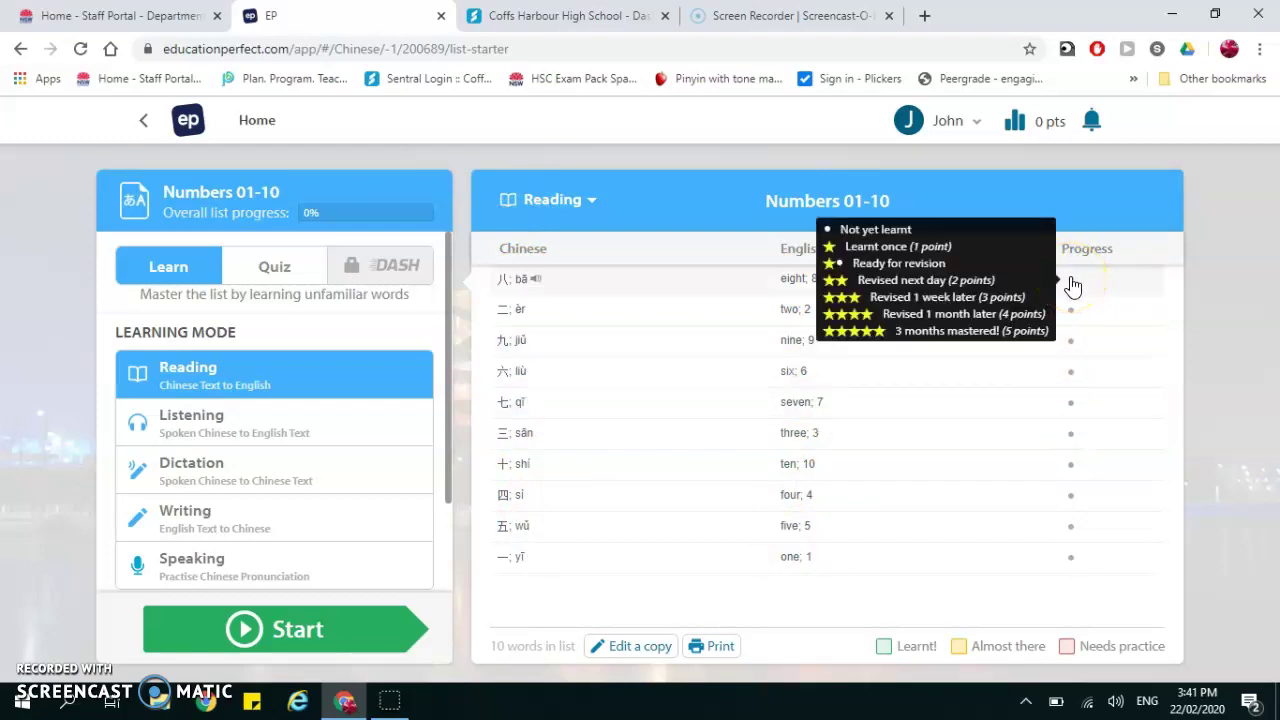